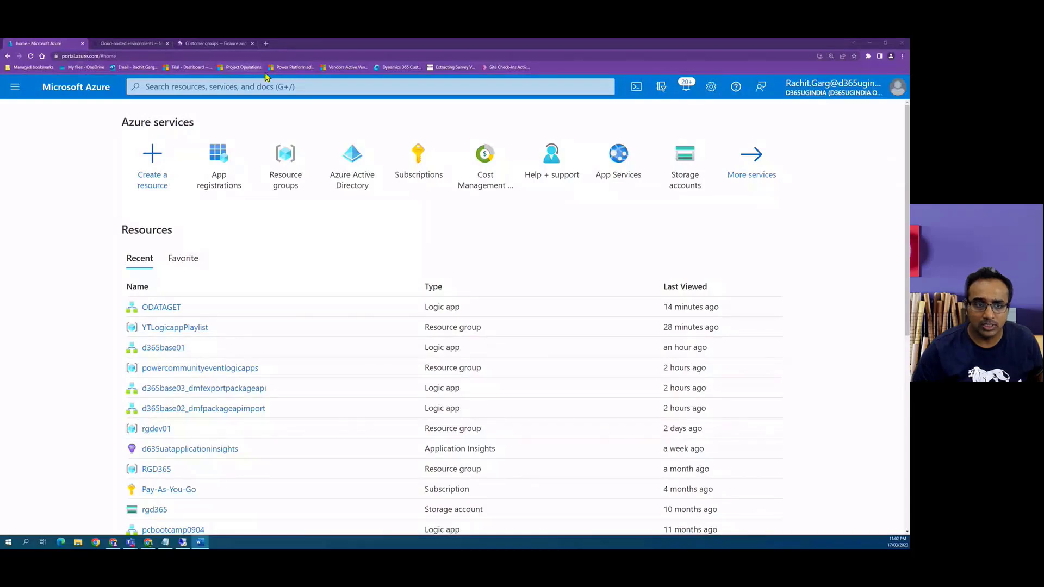
Step: Review the ODATAGET HTTP PATCH action for customer group 9900 against Finance and Operations
{"action": "left_click", "coordinate": [161, 306]}
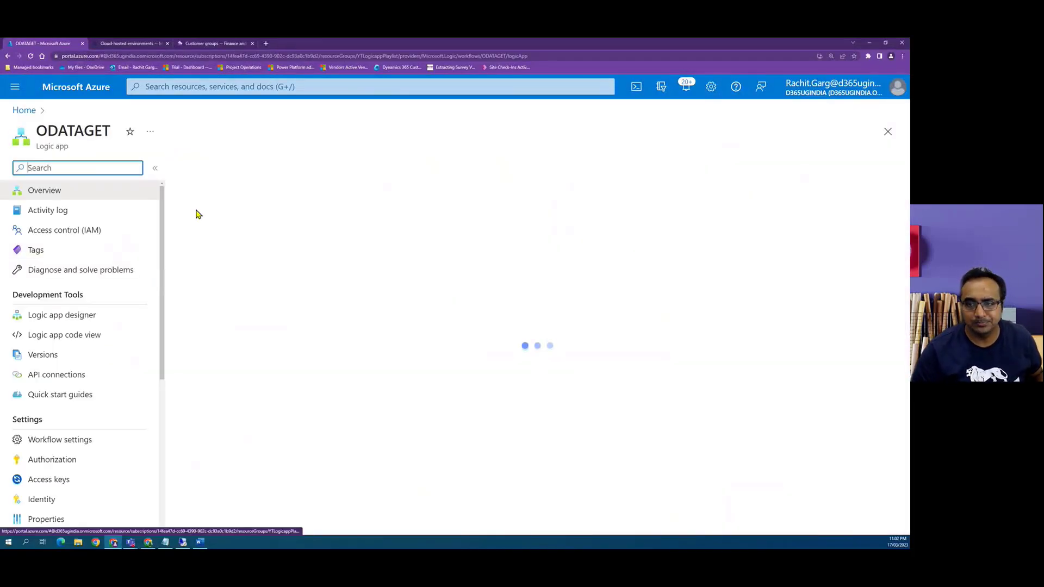
{"action": "left_click", "coordinate": [333, 169]}
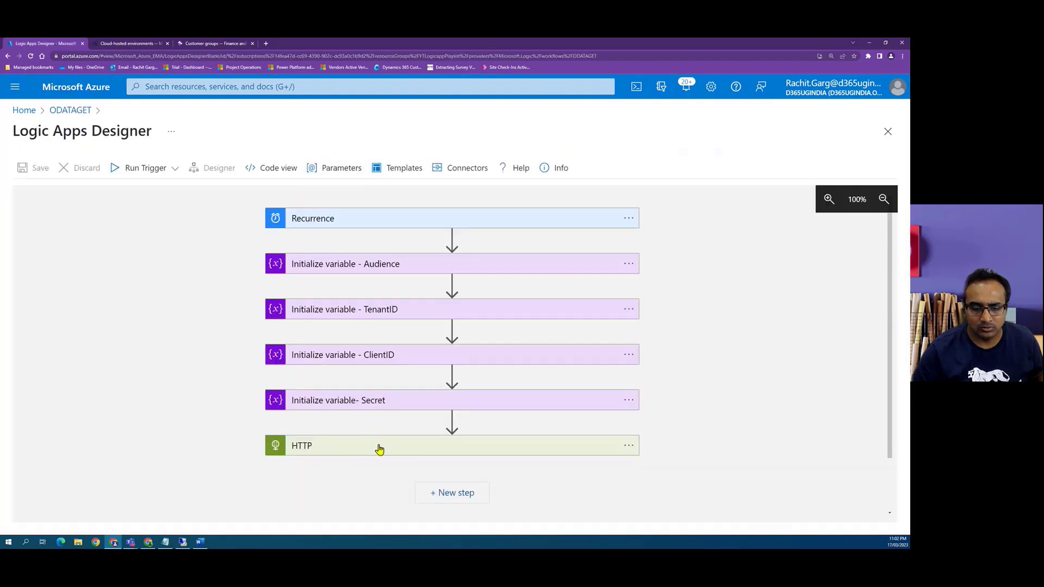
{"action": "left_click", "coordinate": [379, 447]}
{"action": "scroll", "coordinate": [351, 285], "scroll_direction": "down", "scroll_amount": 3}
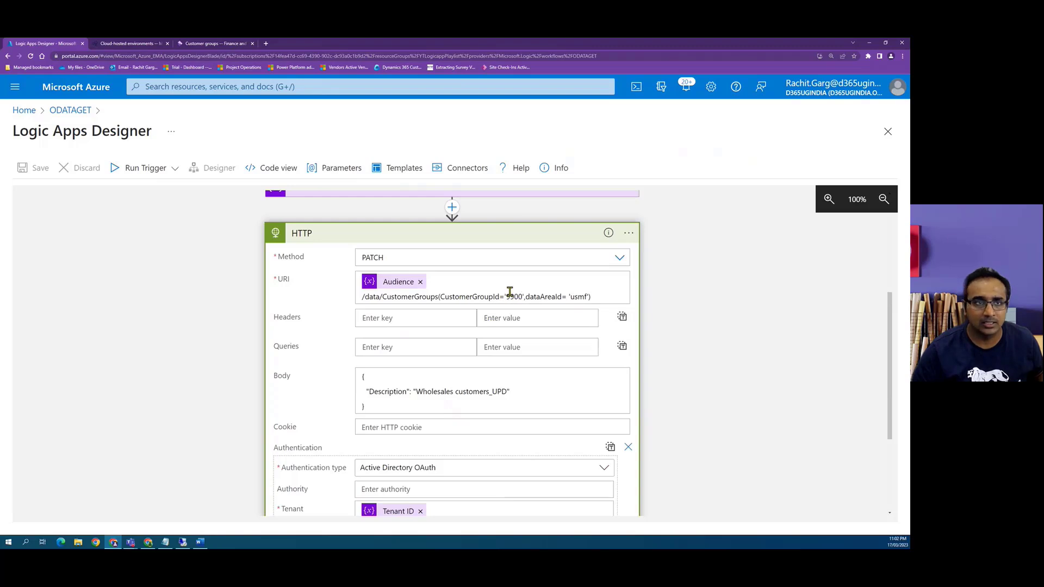
{"action": "left_click", "coordinate": [214, 42]}
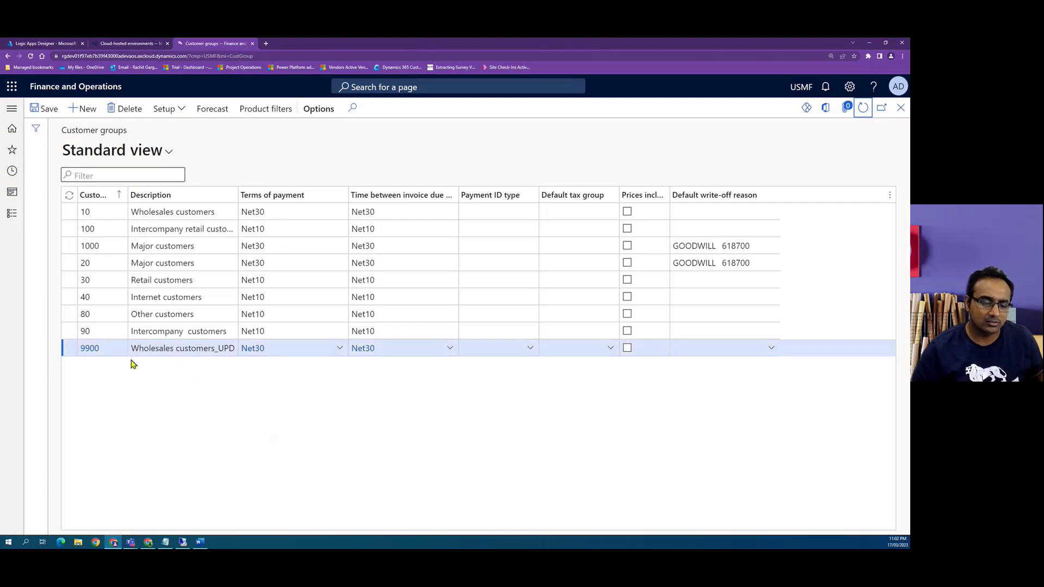
{"action": "left_click", "coordinate": [48, 46]}
{"action": "scroll", "coordinate": [630, 373], "scroll_direction": "down", "scroll_amount": 1}
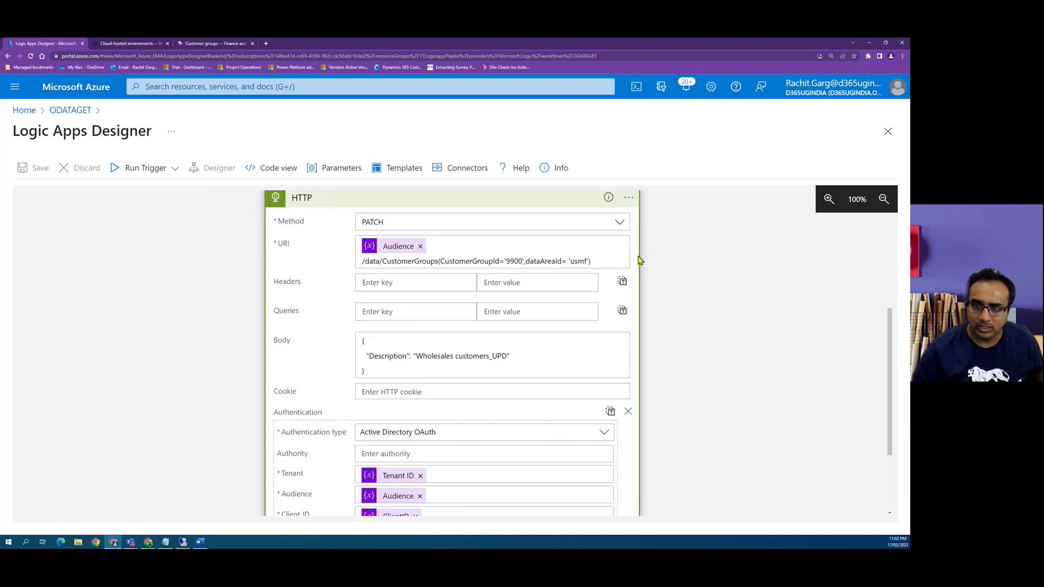
Step: Switch the HTTP action's method to DELETE and clear its JSON request body
{"action": "left_click", "coordinate": [620, 224]}
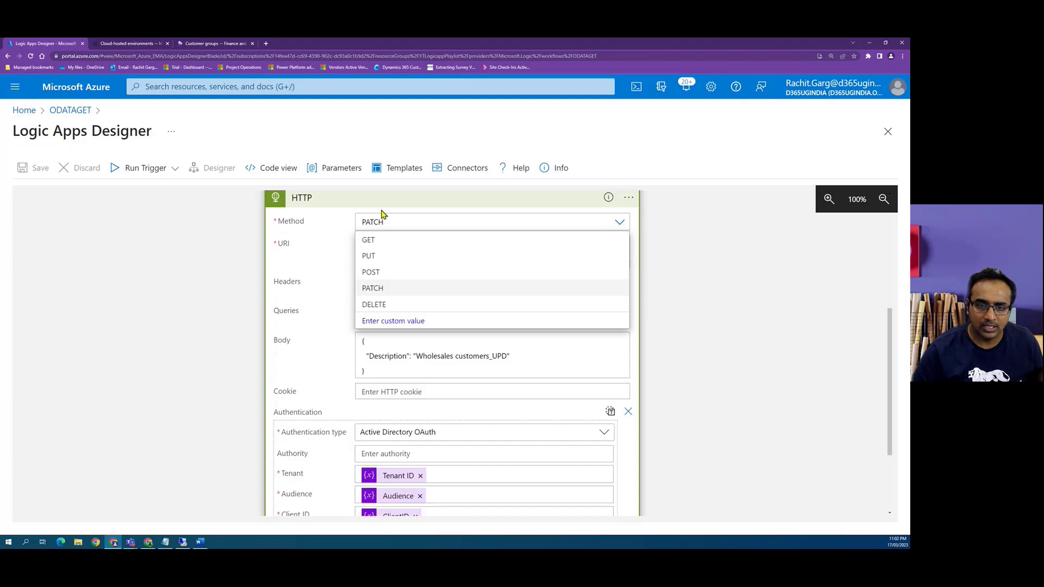
{"action": "left_click", "coordinate": [396, 307]}
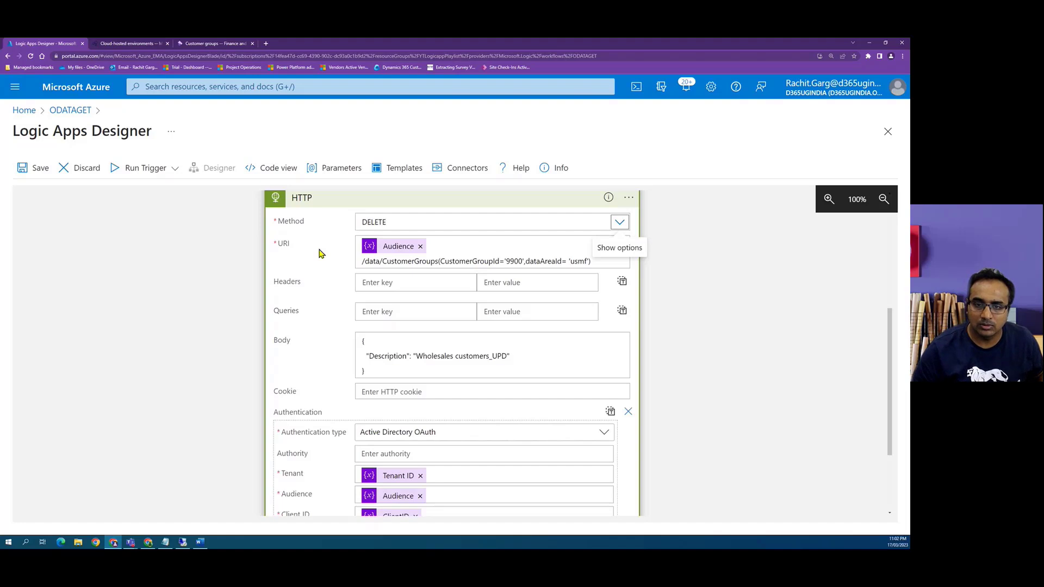
{"action": "left_click", "coordinate": [382, 374]}
{"action": "key", "text": "ctrl+a"}
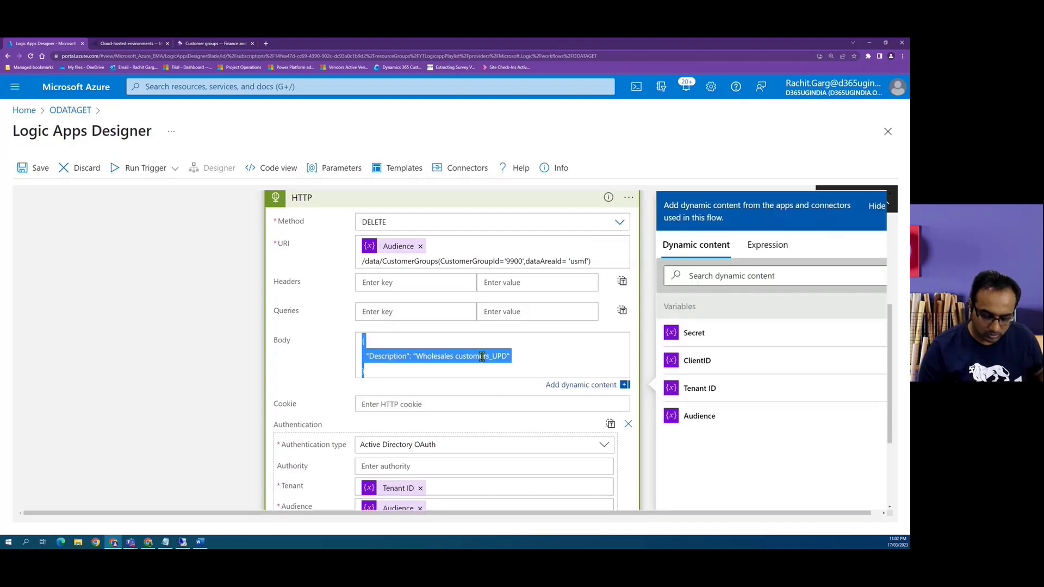
{"action": "key", "text": "BackSpace"}
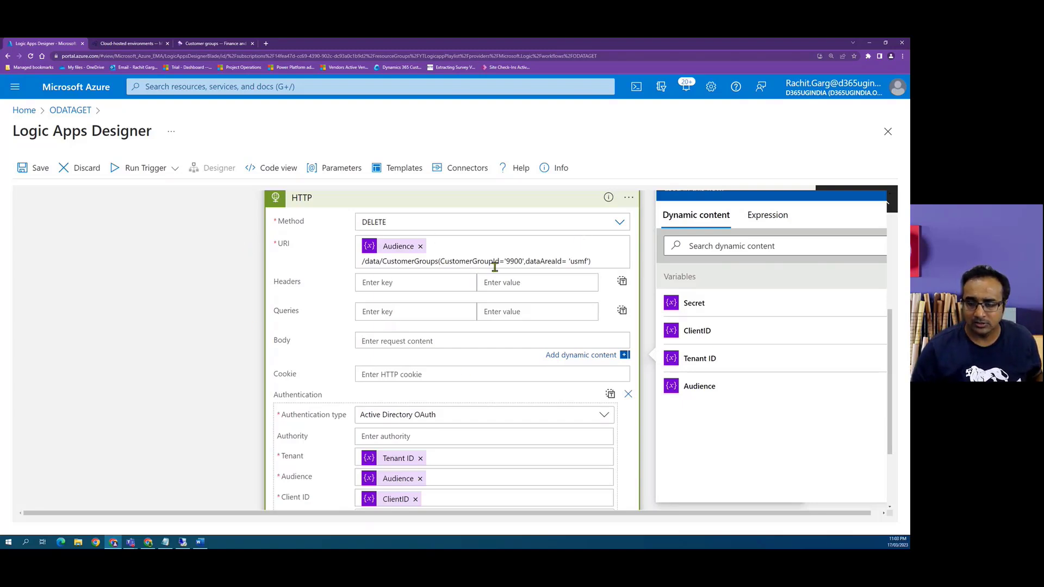
Step: Save and run the ODATAGET workflow, then inspect the HTTP DELETE step's 204 result
{"action": "left_click", "coordinate": [32, 169]}
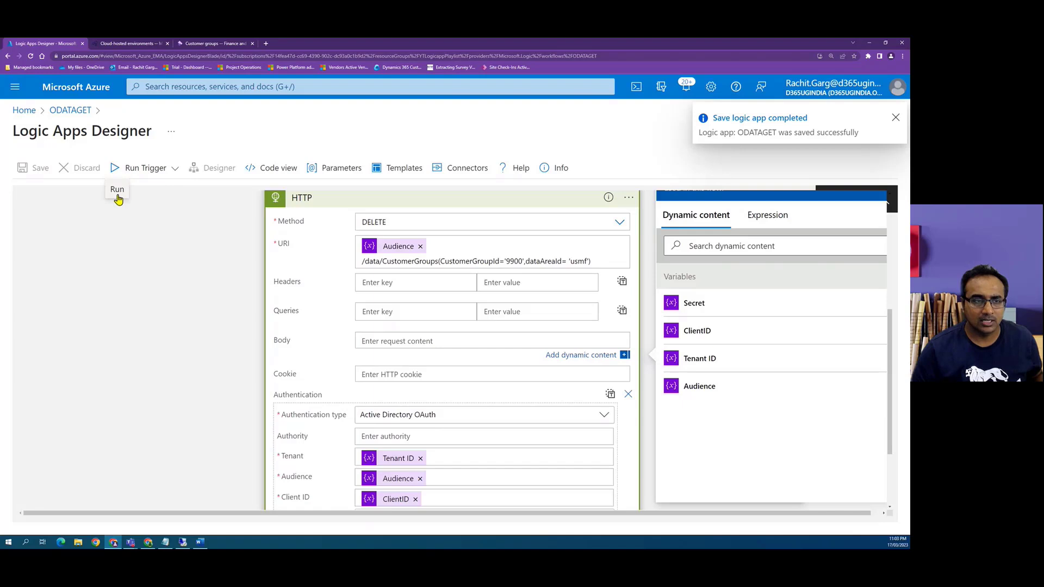
{"action": "left_click", "coordinate": [117, 196]}
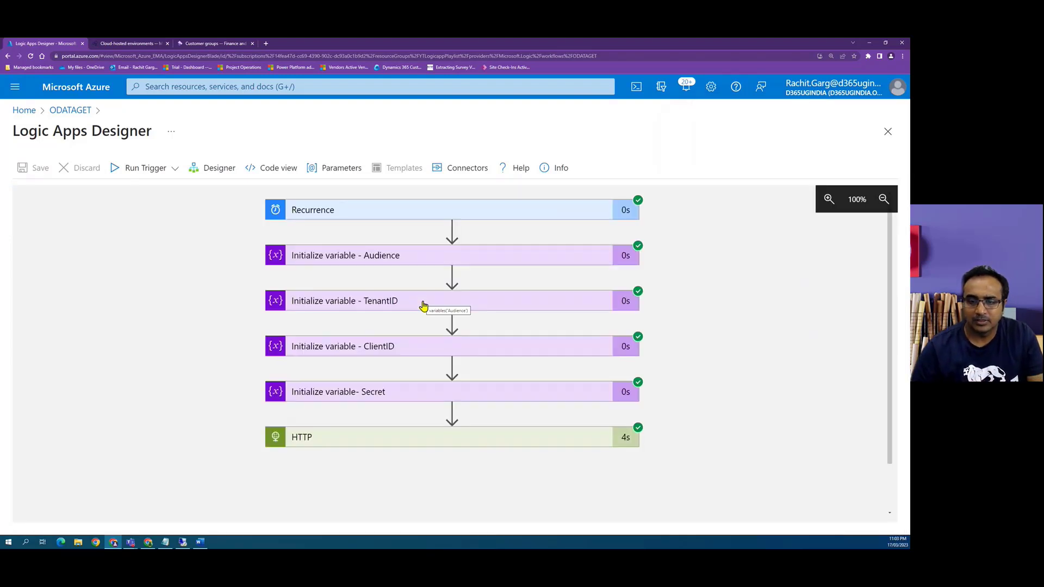
{"action": "scroll", "coordinate": [392, 408], "scroll_direction": "down", "scroll_amount": 2}
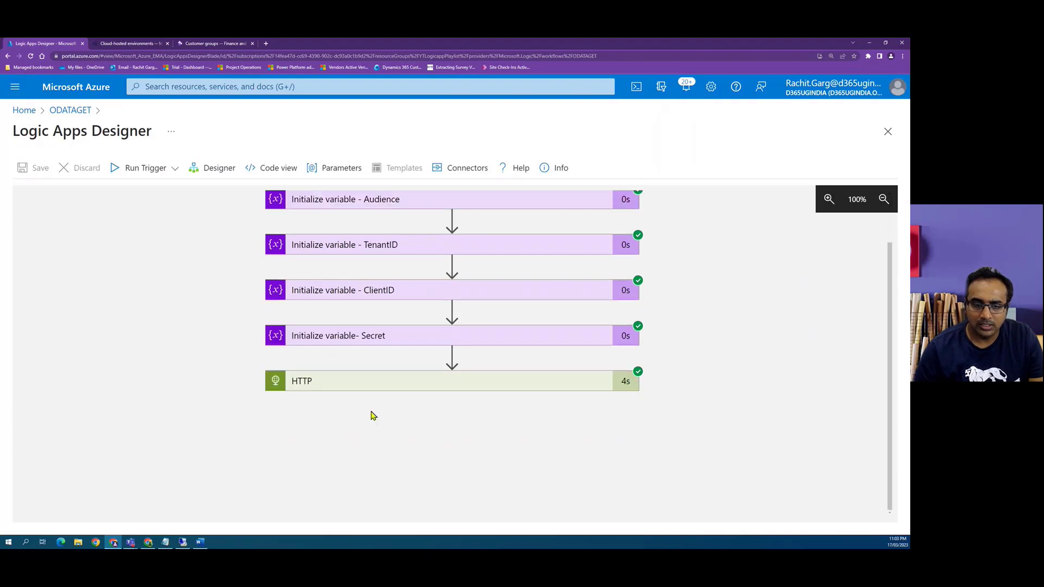
{"action": "left_click", "coordinate": [395, 382]}
{"action": "scroll", "coordinate": [490, 327], "scroll_direction": "down", "scroll_amount": 5}
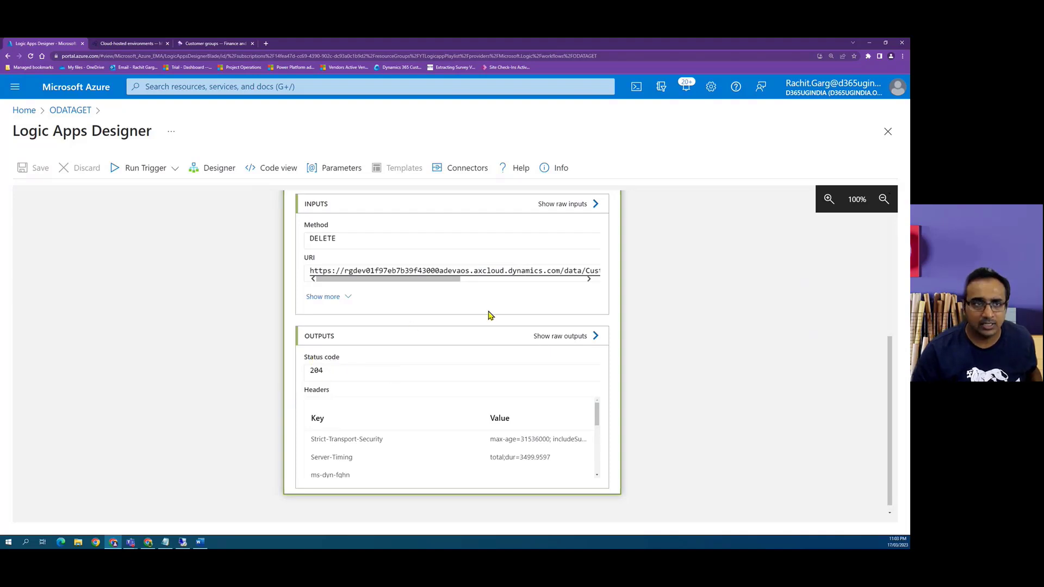
Step: Refresh the Finance and Operations Customer groups list to confirm group 9900 is gone
{"action": "left_click", "coordinate": [197, 43]}
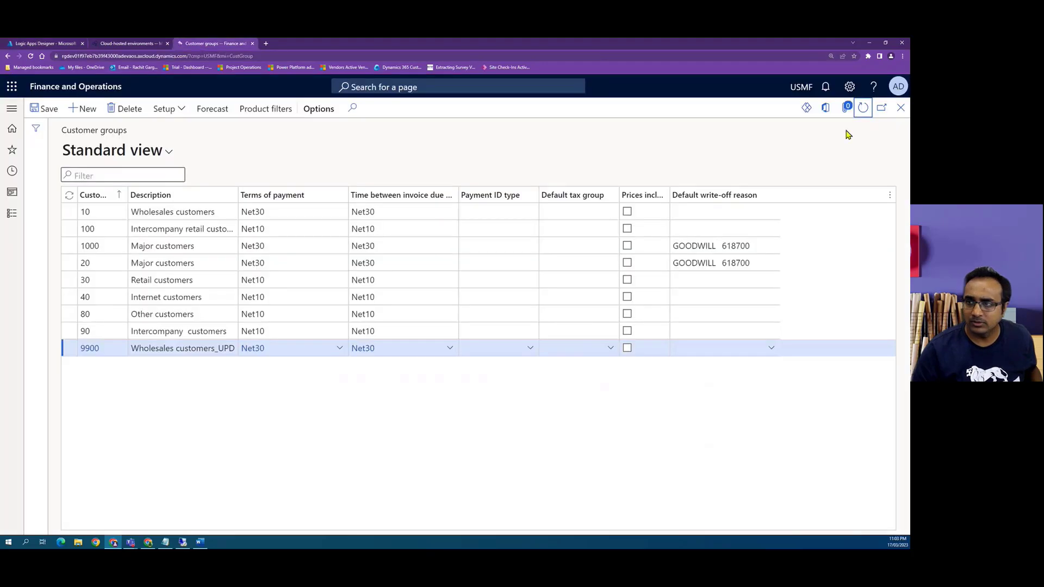
{"action": "left_click", "coordinate": [863, 108]}
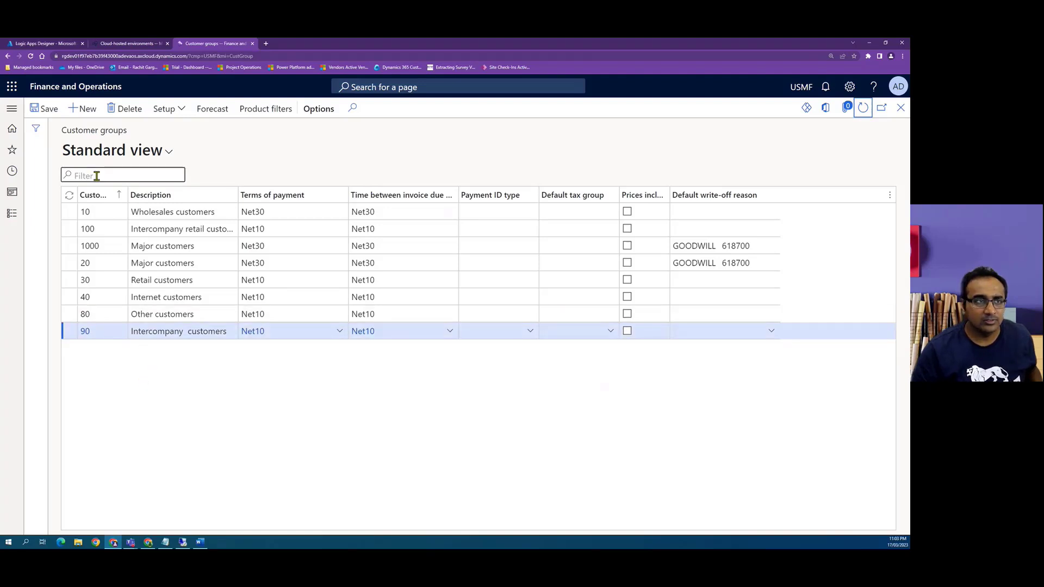
Step: Switch back to the designer tab showing the HTTP DELETE run with status 204
{"action": "left_click", "coordinate": [33, 43]}
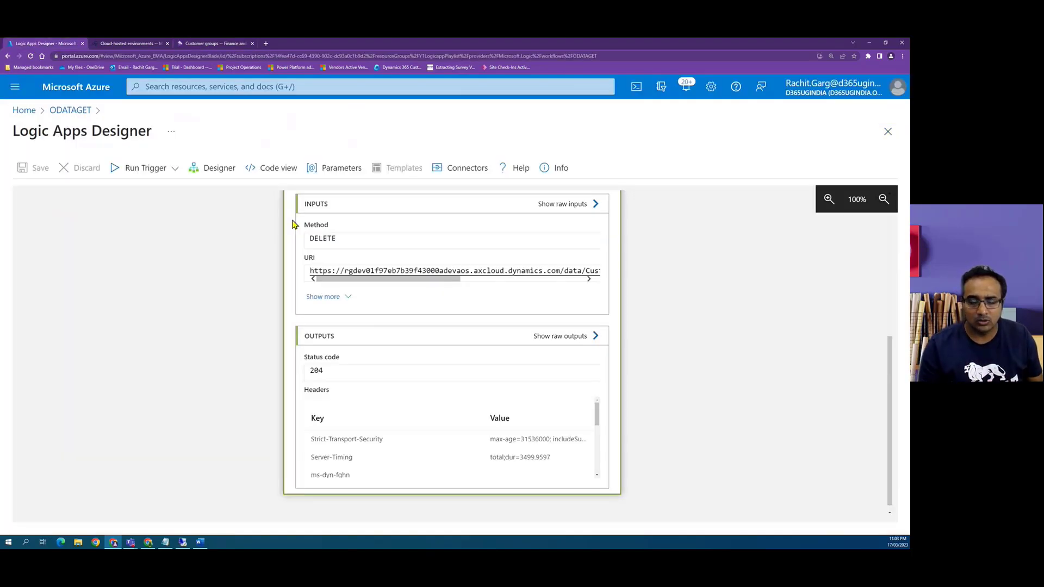